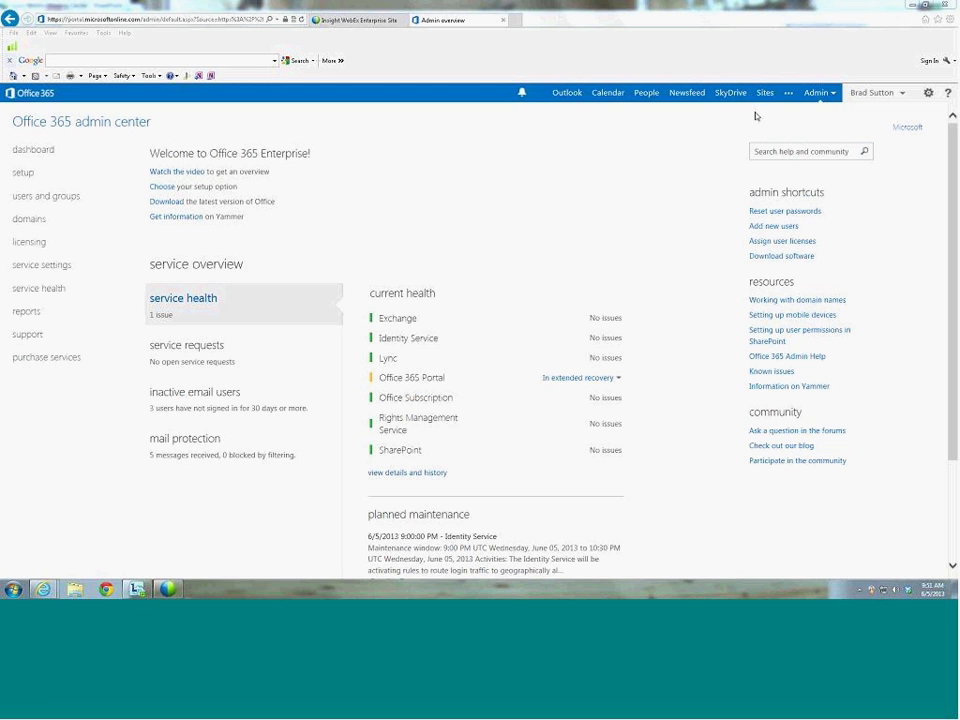
Step: In SkyDrive Pro, preview the Barbecue Chicken Sandwiches callout, then open the document in the browser
{"action": "left_click", "coordinate": [729, 94]}
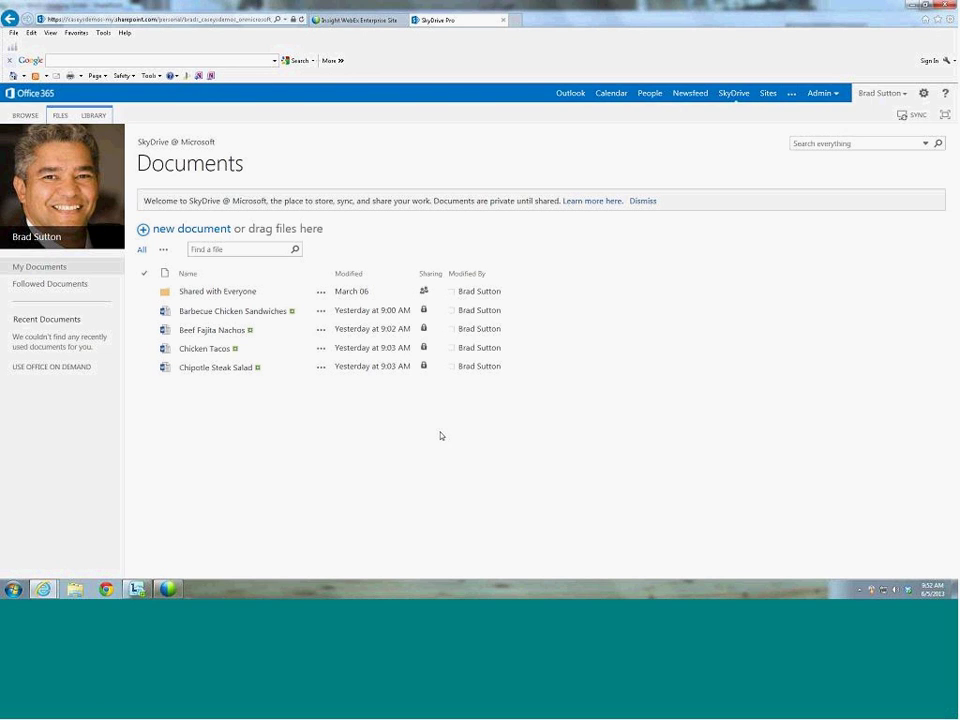
{"action": "left_click", "coordinate": [321, 312]}
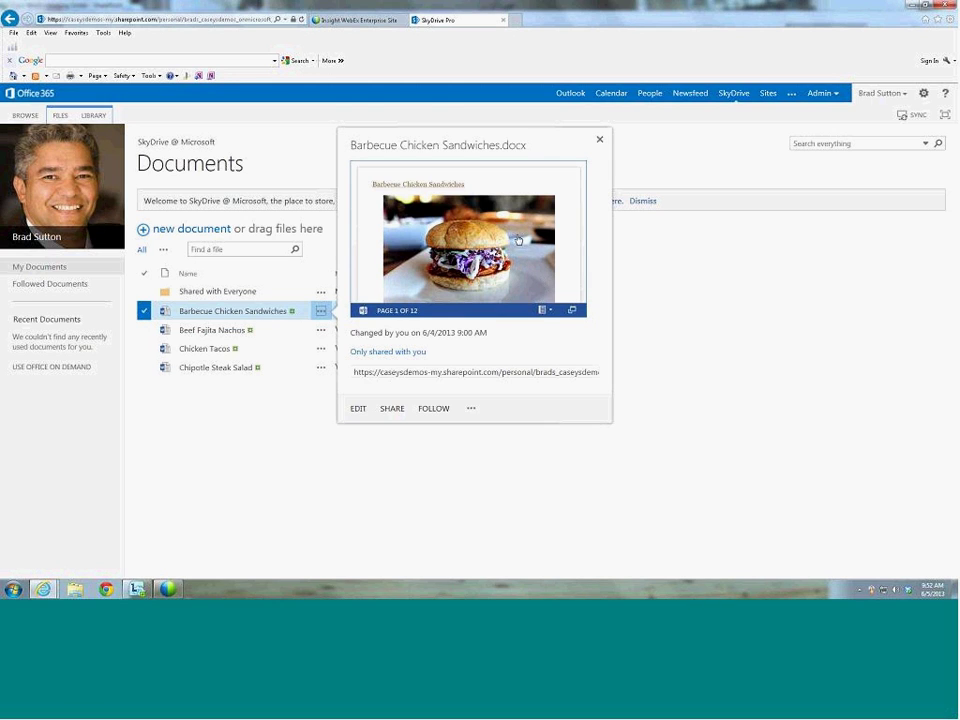
{"action": "scroll", "coordinate": [577, 252], "scroll_direction": "down", "scroll_amount": 5}
{"action": "scroll", "coordinate": [576, 252], "scroll_direction": "up", "scroll_amount": 5}
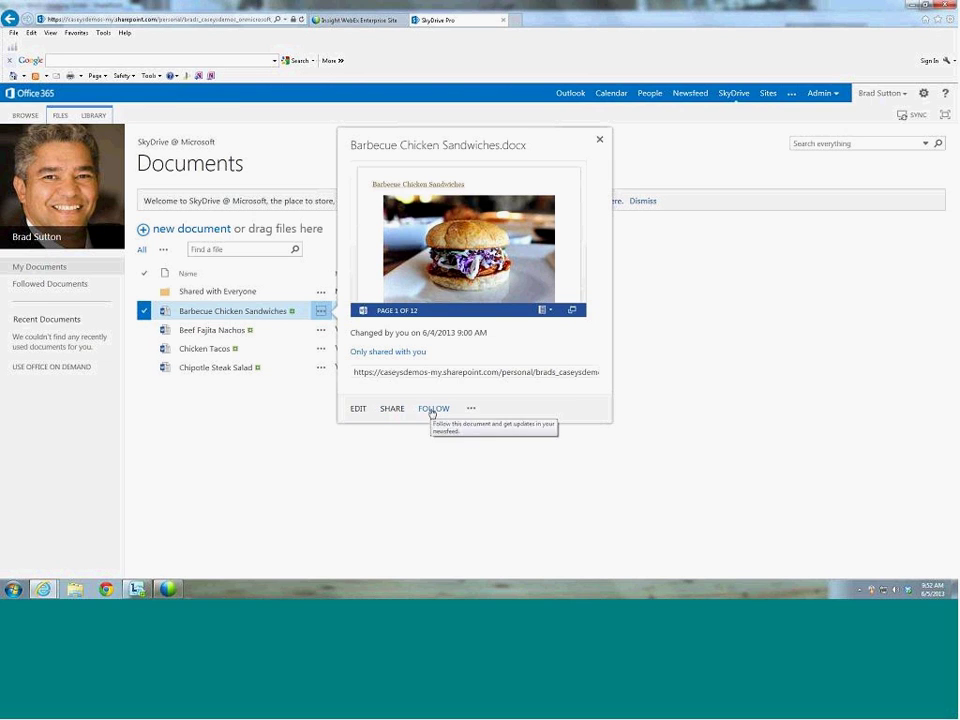
{"action": "left_click", "coordinate": [472, 409]}
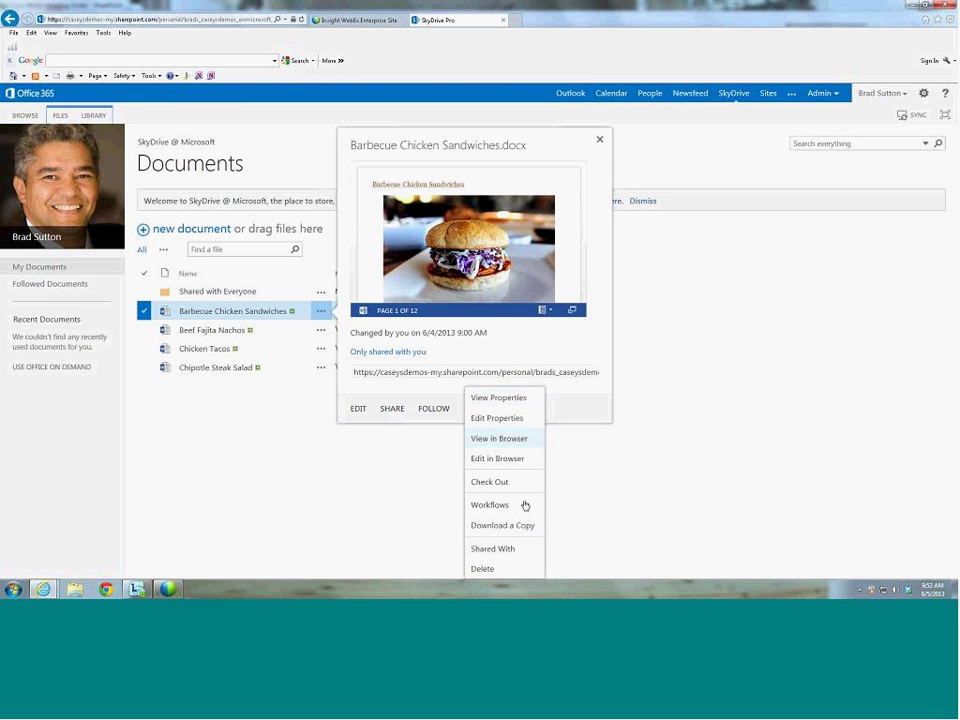
{"action": "left_click", "coordinate": [608, 502]}
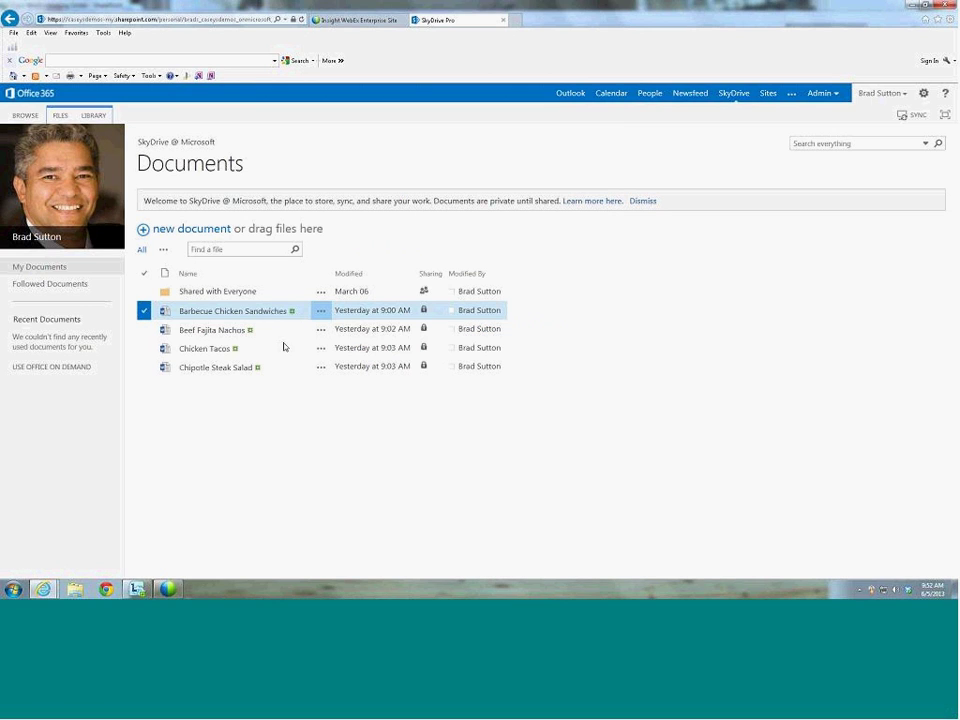
{"action": "left_click", "coordinate": [263, 314]}
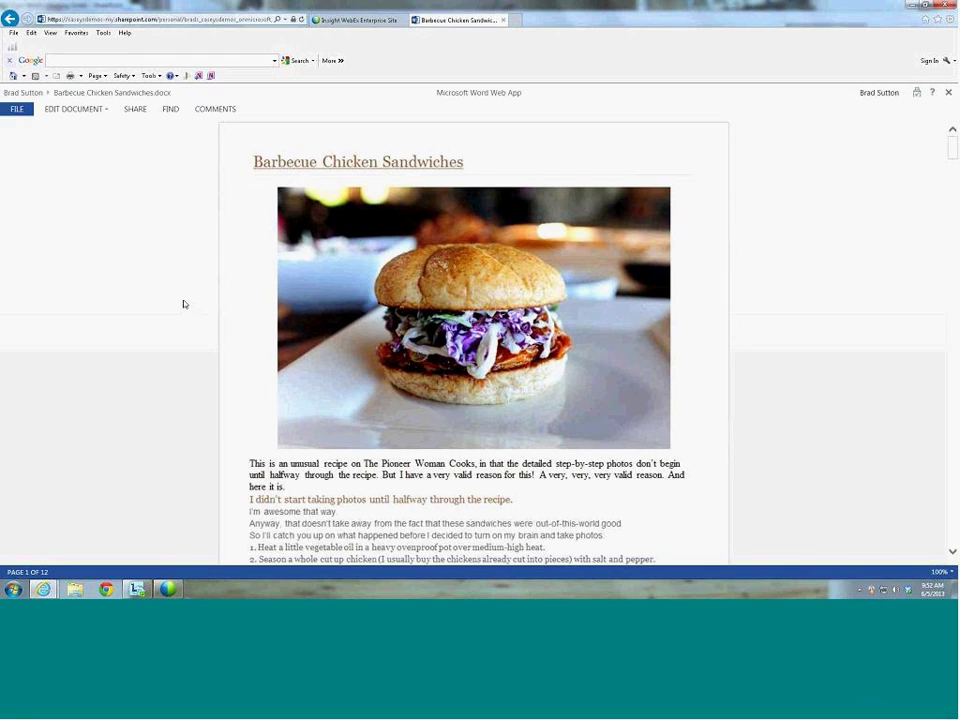
Step: Scroll through the recipe, then choose Edit in Word Web App from EDIT DOCUMENT
{"action": "scroll", "coordinate": [183, 304], "scroll_direction": "down", "scroll_amount": 4}
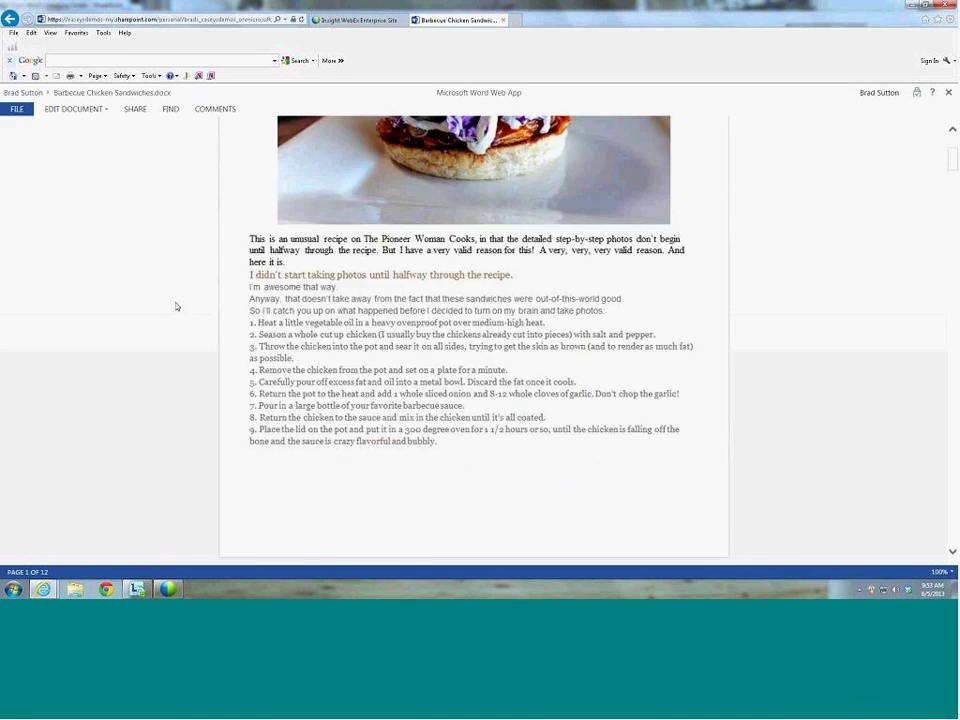
{"action": "scroll", "coordinate": [178, 306], "scroll_direction": "up", "scroll_amount": 4}
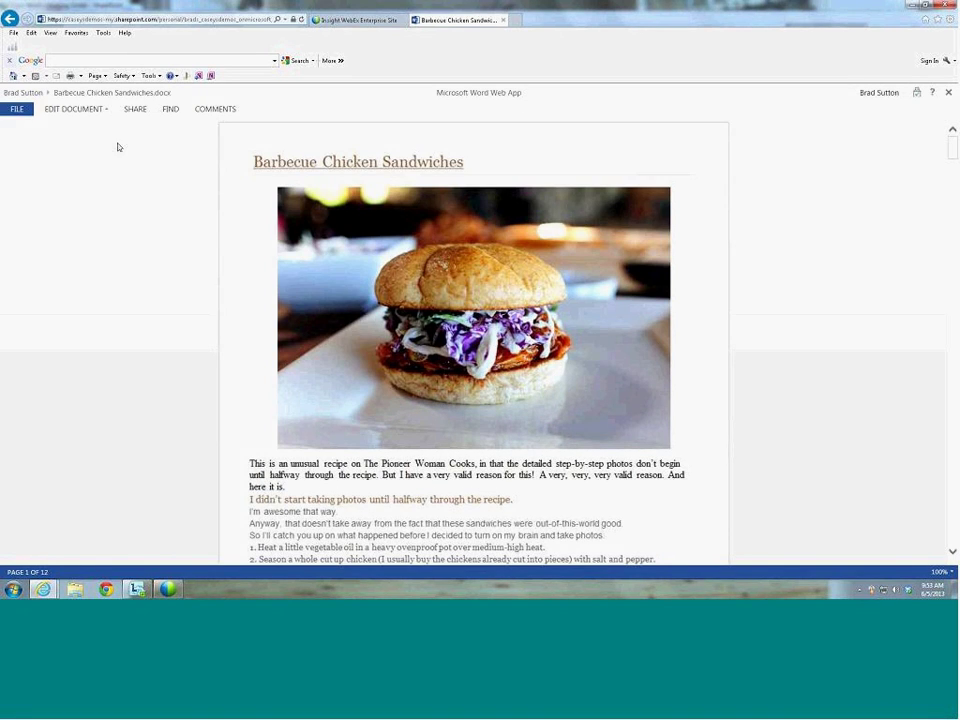
{"action": "left_click", "coordinate": [104, 112]}
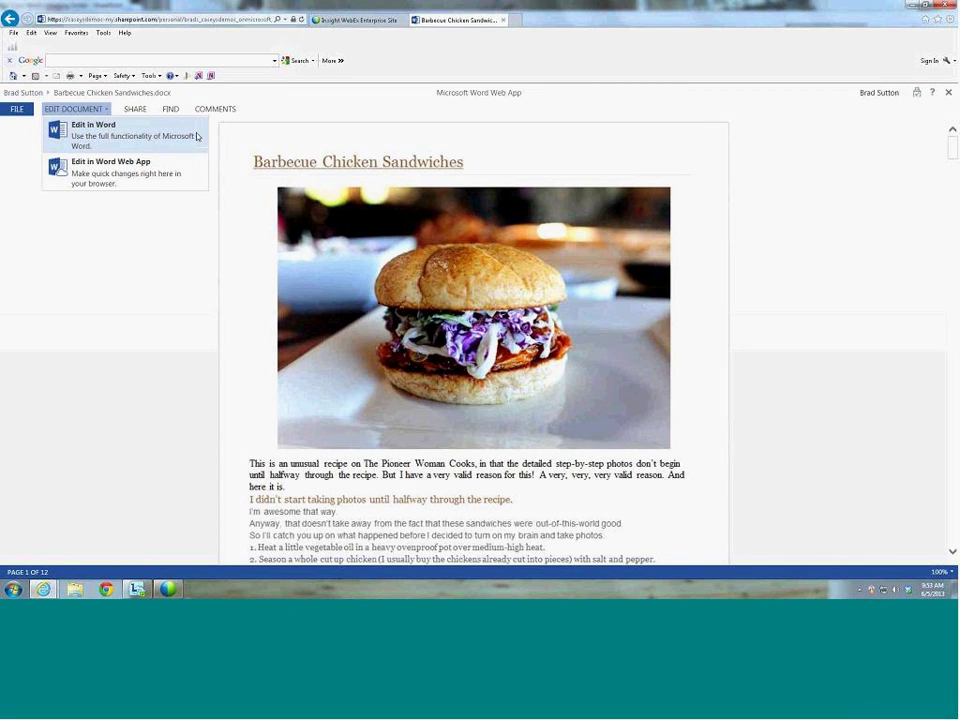
{"action": "left_click", "coordinate": [120, 170]}
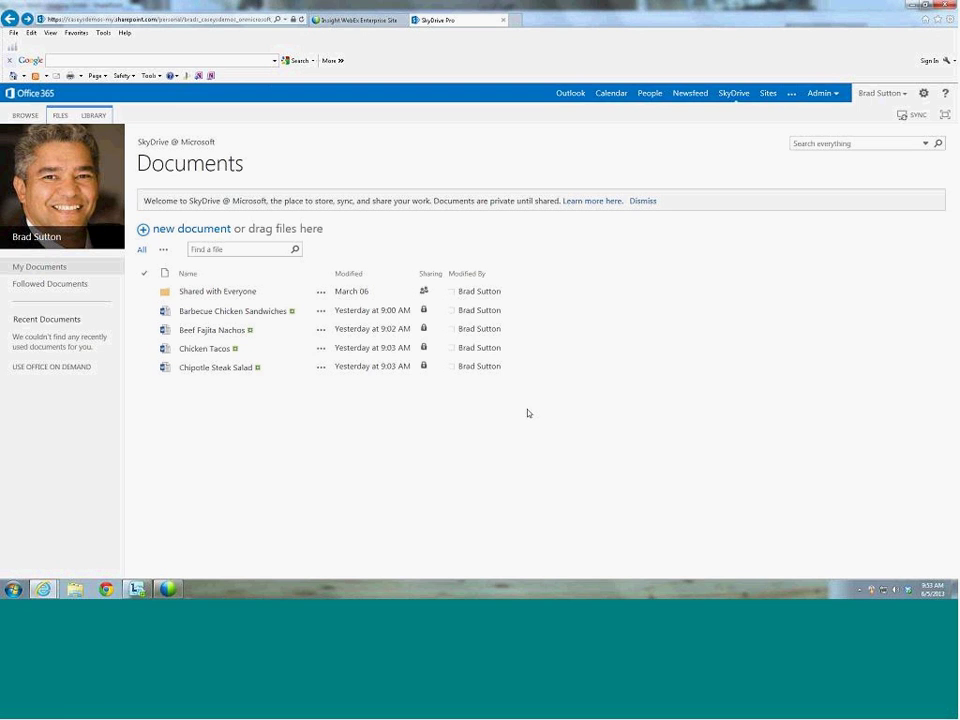
Step: From Sites, open the followed Contoso Intranet site under Sites I'm following
{"action": "left_click", "coordinate": [774, 100]}
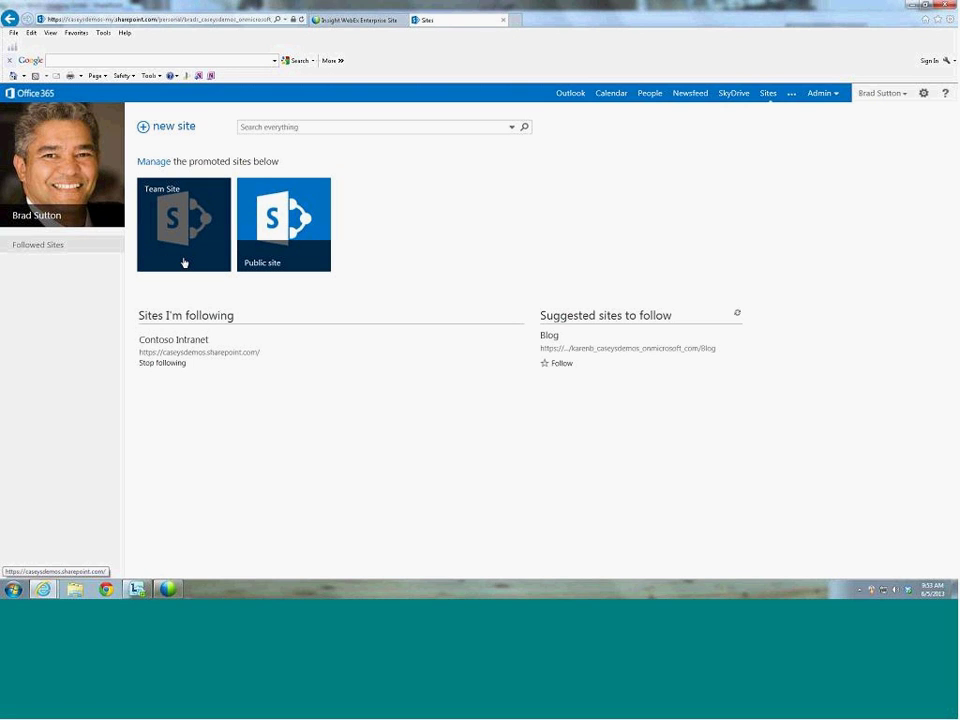
{"action": "triple_click", "coordinate": [265, 353]}
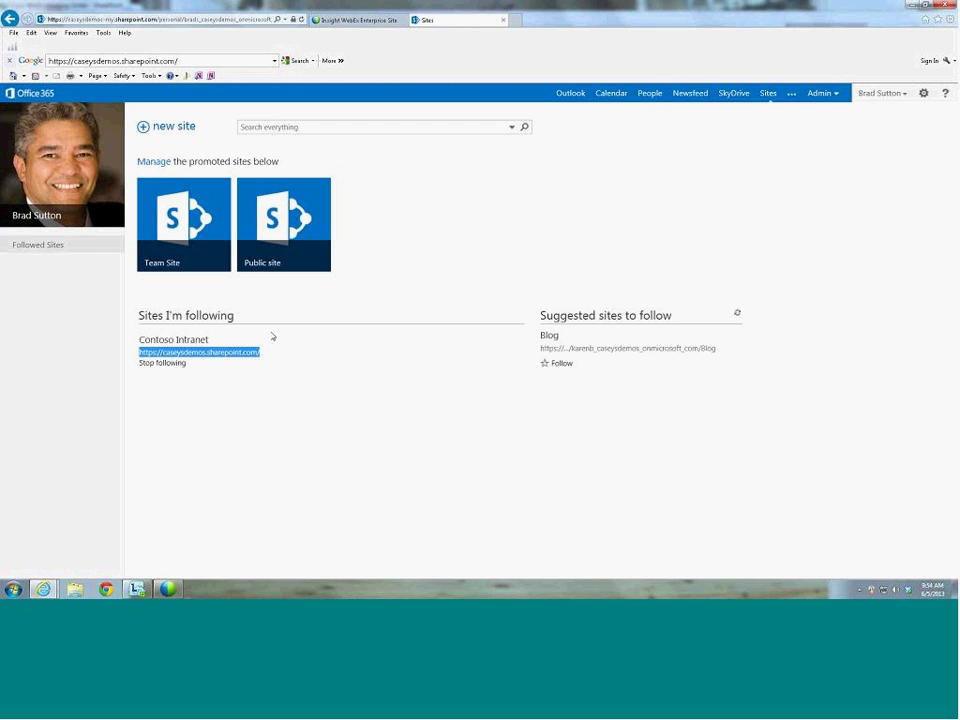
{"action": "left_click", "coordinate": [194, 270]}
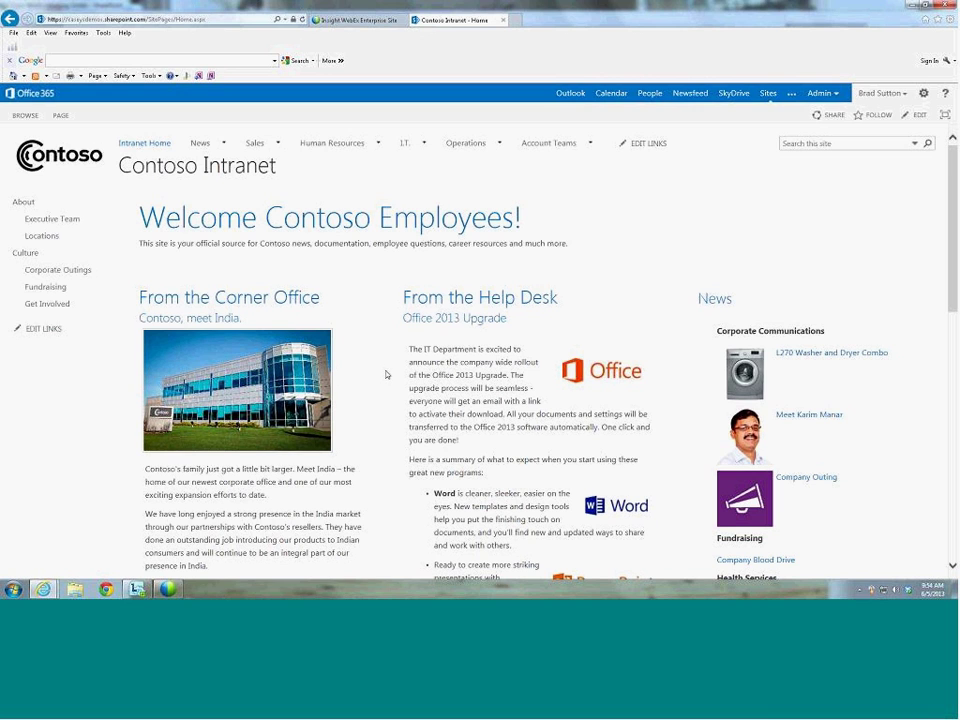
Step: Scroll through the Contoso Intranet home page, then open News from the top navigation
{"action": "scroll", "coordinate": [385, 375], "scroll_direction": "down", "scroll_amount": 2}
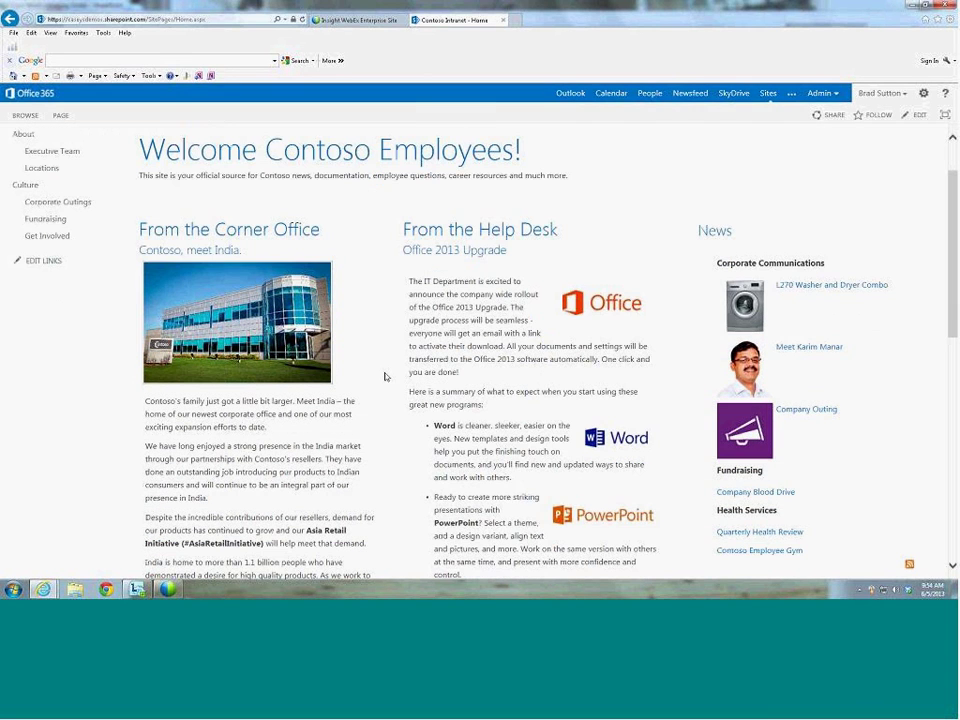
{"action": "scroll", "coordinate": [385, 376], "scroll_direction": "down", "scroll_amount": 5}
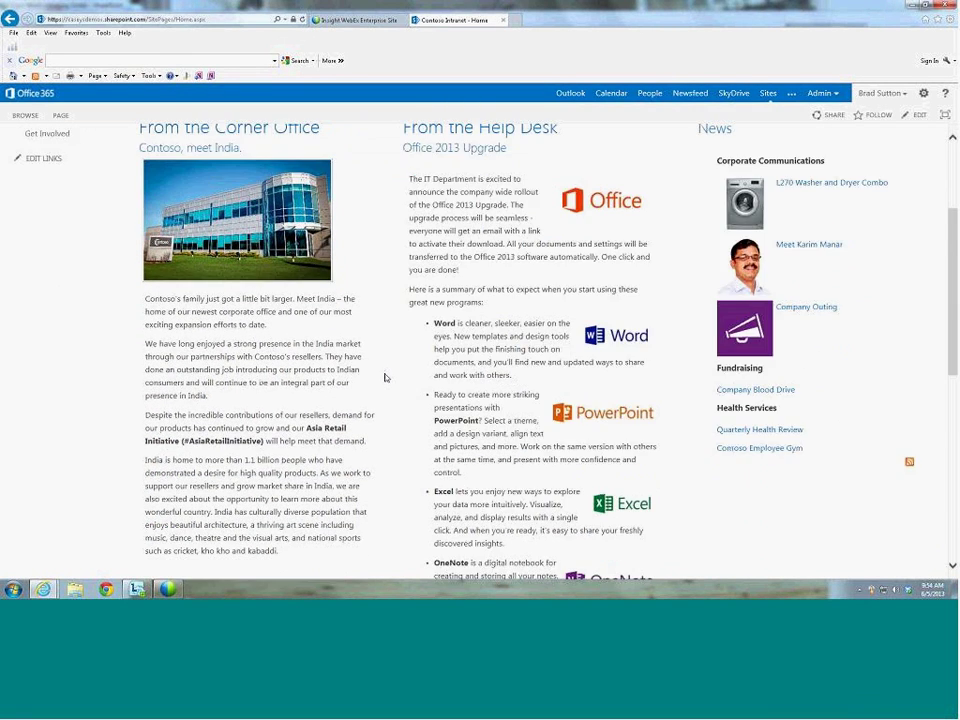
{"action": "scroll", "coordinate": [392, 375], "scroll_direction": "down", "scroll_amount": 1}
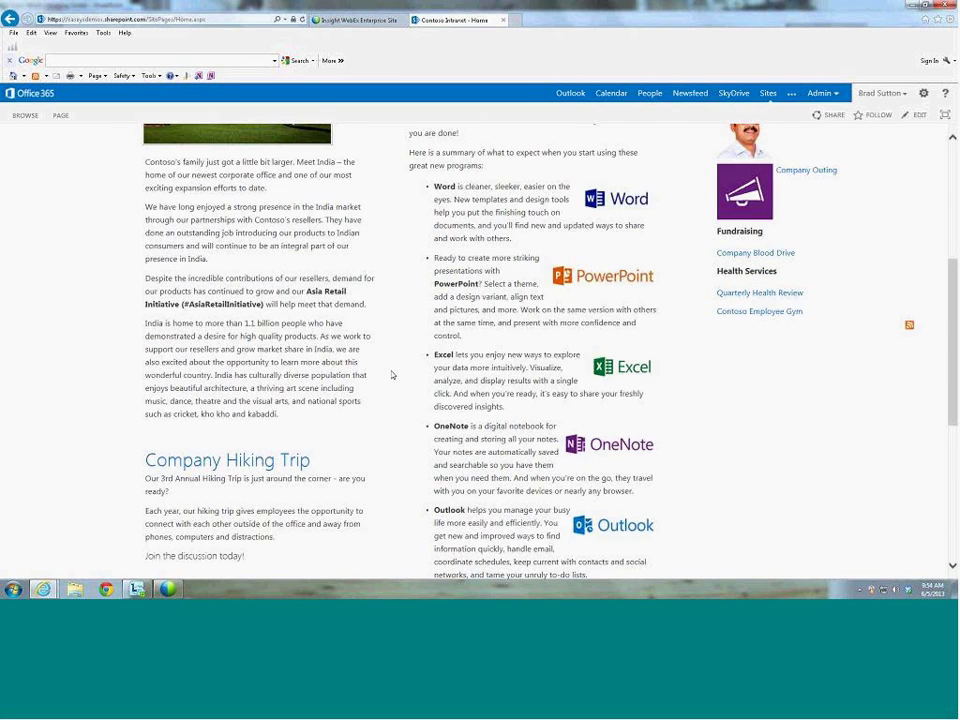
{"action": "scroll", "coordinate": [392, 375], "scroll_direction": "up", "scroll_amount": 9}
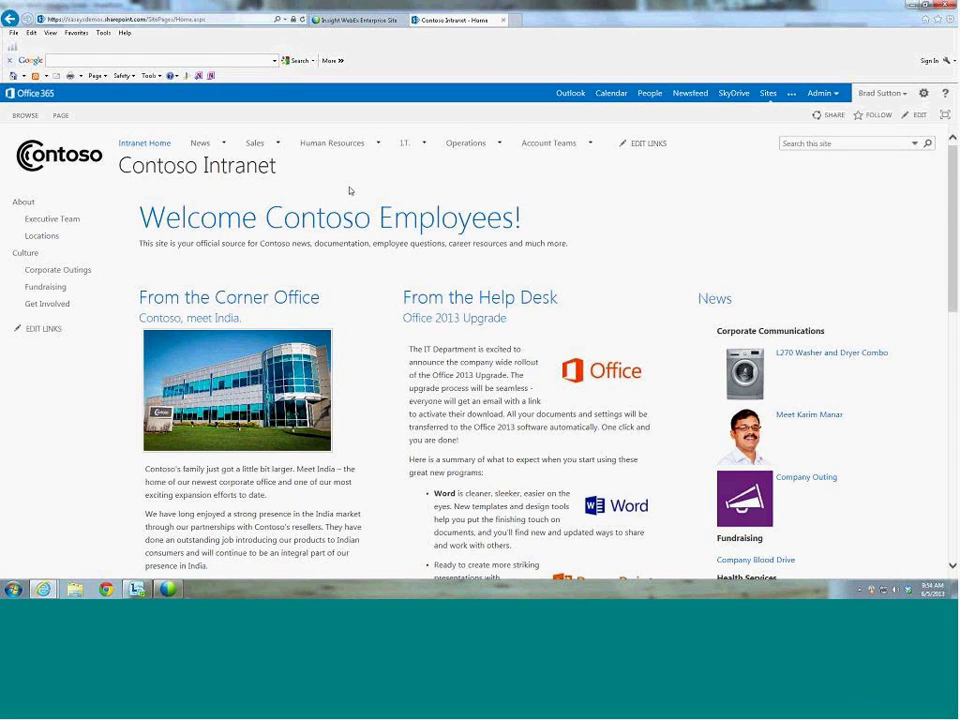
{"action": "mouse_move", "coordinate": [205, 146]}
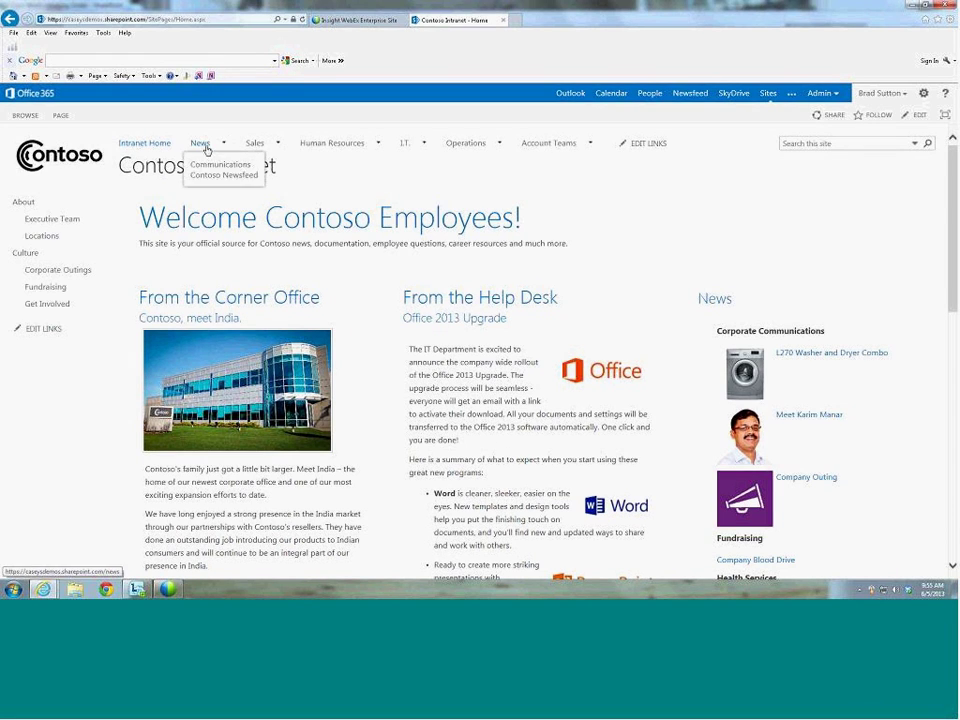
{"action": "left_click", "coordinate": [208, 148]}
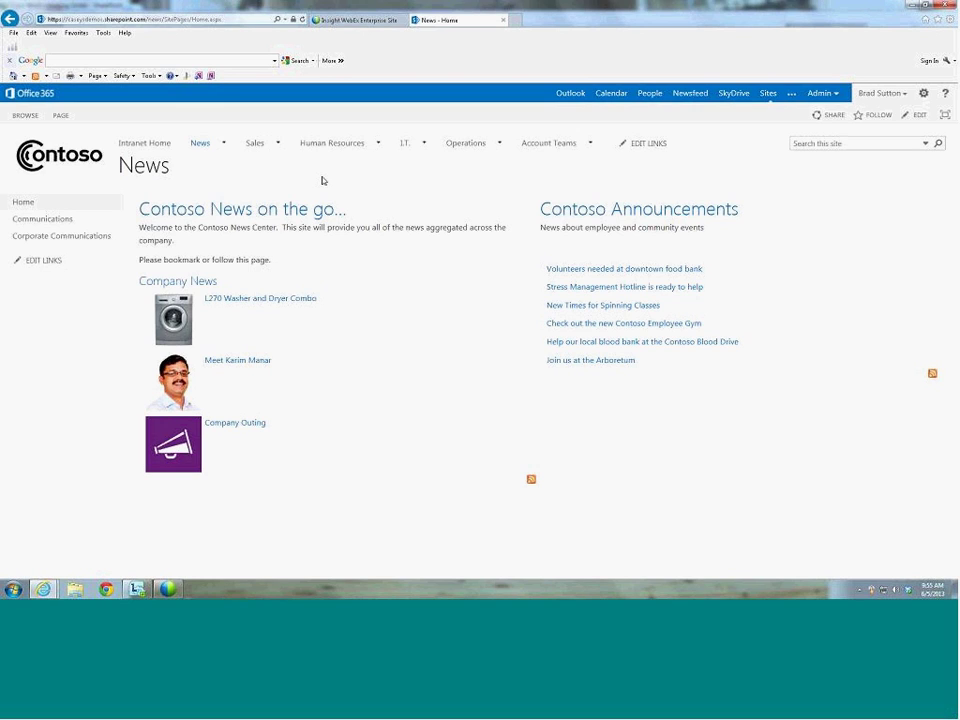
Step: Open the Sales Portal and zoom in on the Contoso Sales Teams account map
{"action": "left_click", "coordinate": [257, 145]}
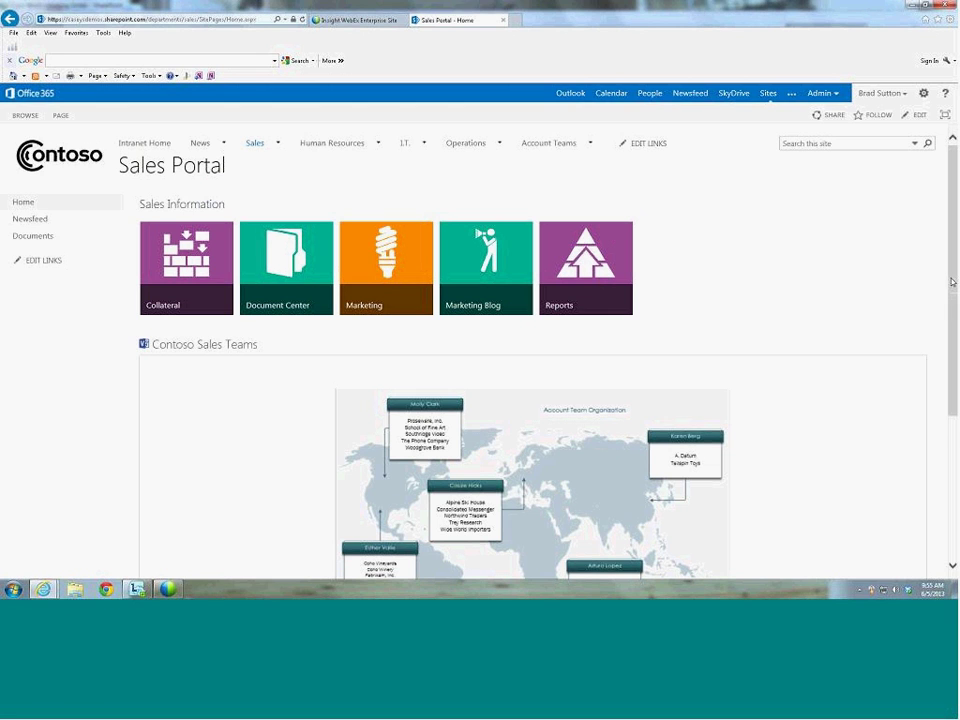
{"action": "left_click_drag", "start_coordinate": [950, 282], "coordinate": [947, 385]}
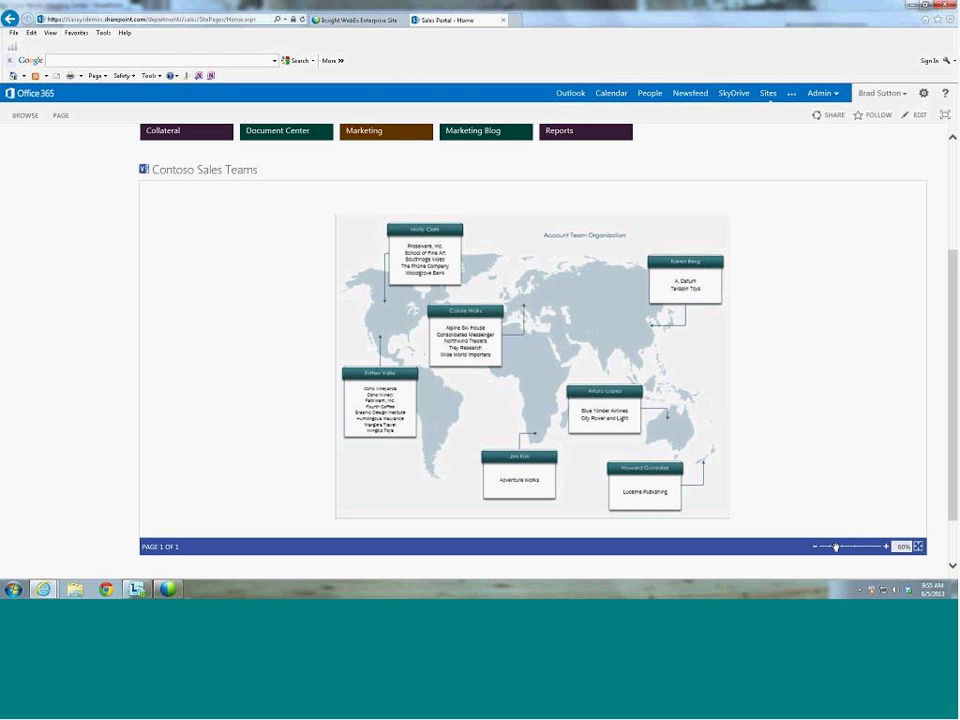
{"action": "mouse_move", "coordinate": [836, 547]}
{"action": "left_mouse_down"}
{"action": "mouse_move", "coordinate": [855, 546]}
{"action": "mouse_move", "coordinate": [835, 547]}
{"action": "left_mouse_up"}
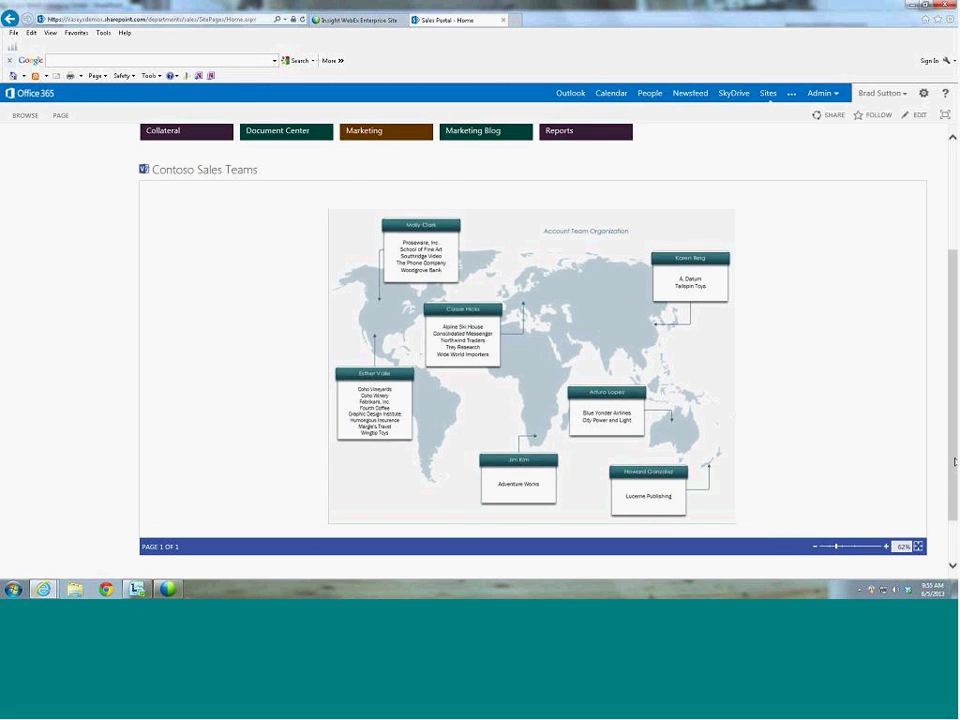
{"action": "scroll", "coordinate": [933, 477], "scroll_direction": "up", "scroll_amount": 1}
{"action": "scroll", "coordinate": [899, 296], "scroll_direction": "up", "scroll_amount": 4}
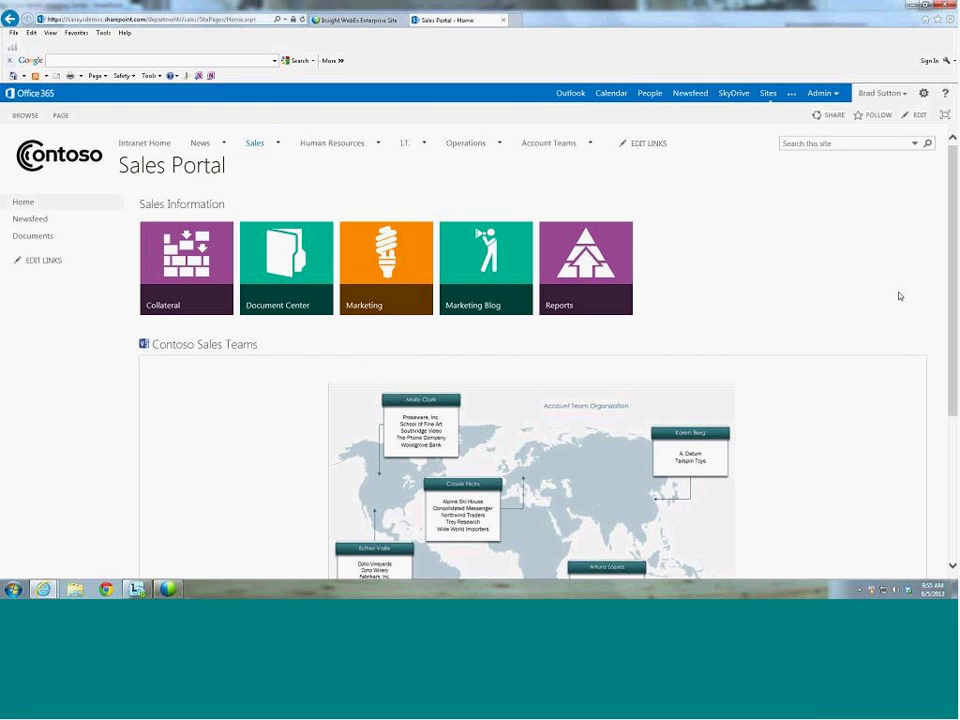
Step: Open the Collateral tile under Sales Information on the Sales Portal
{"action": "left_click", "coordinate": [164, 273]}
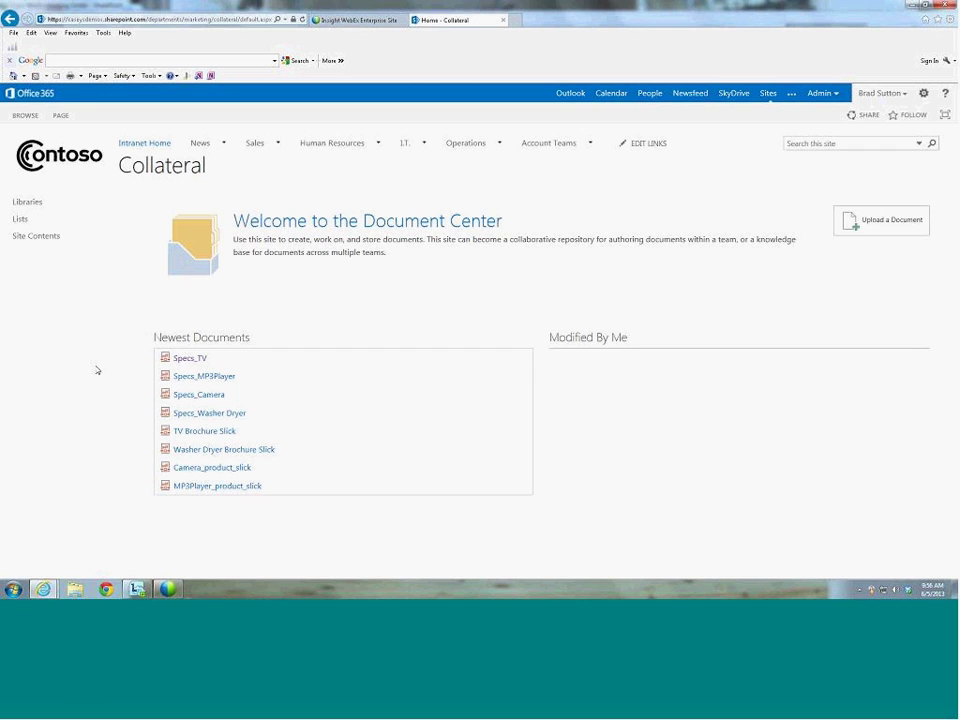
Step: Open the Collateral Site Contents page from Lists in the left navigation
{"action": "left_click", "coordinate": [20, 219]}
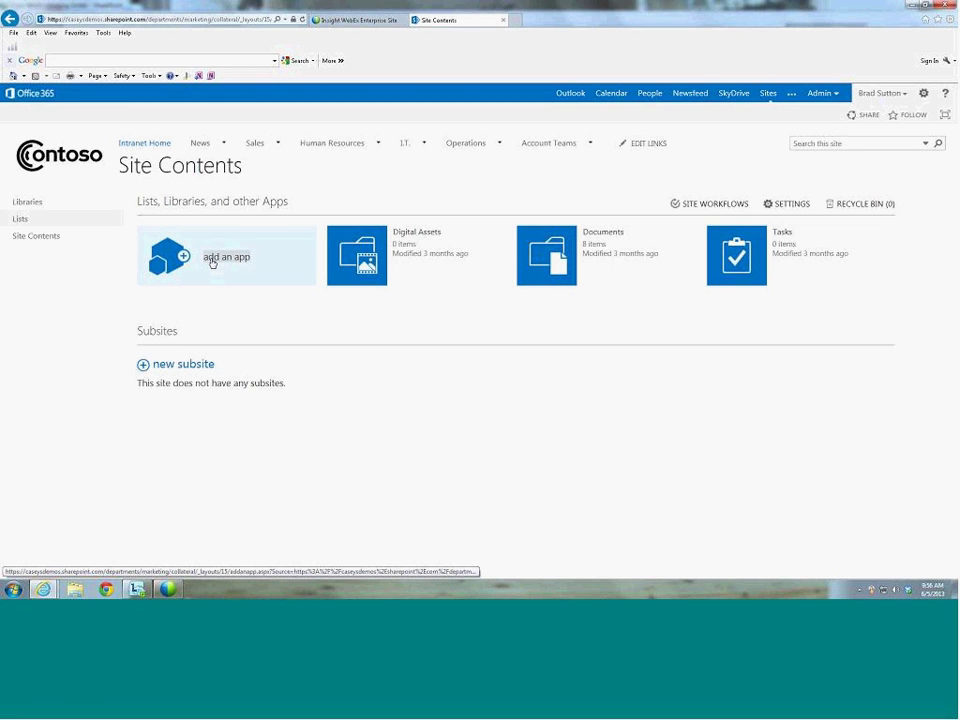
Step: Open 'add an app' and scroll through the 16 addable apps, such as Survey
{"action": "left_click", "coordinate": [212, 262]}
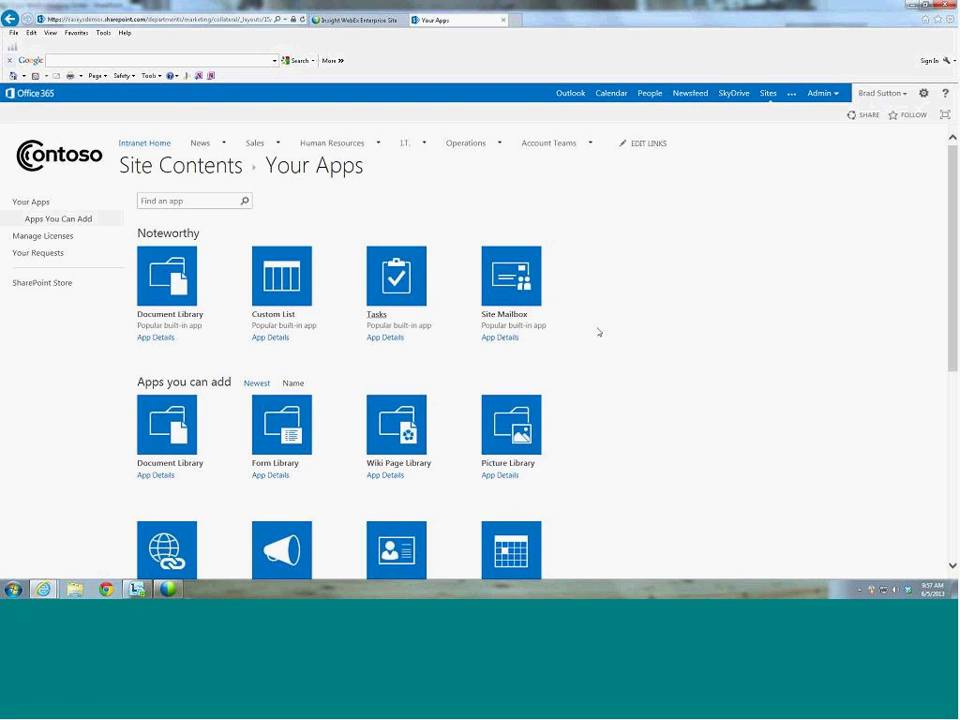
{"action": "scroll", "coordinate": [687, 326], "scroll_direction": "down", "scroll_amount": 5}
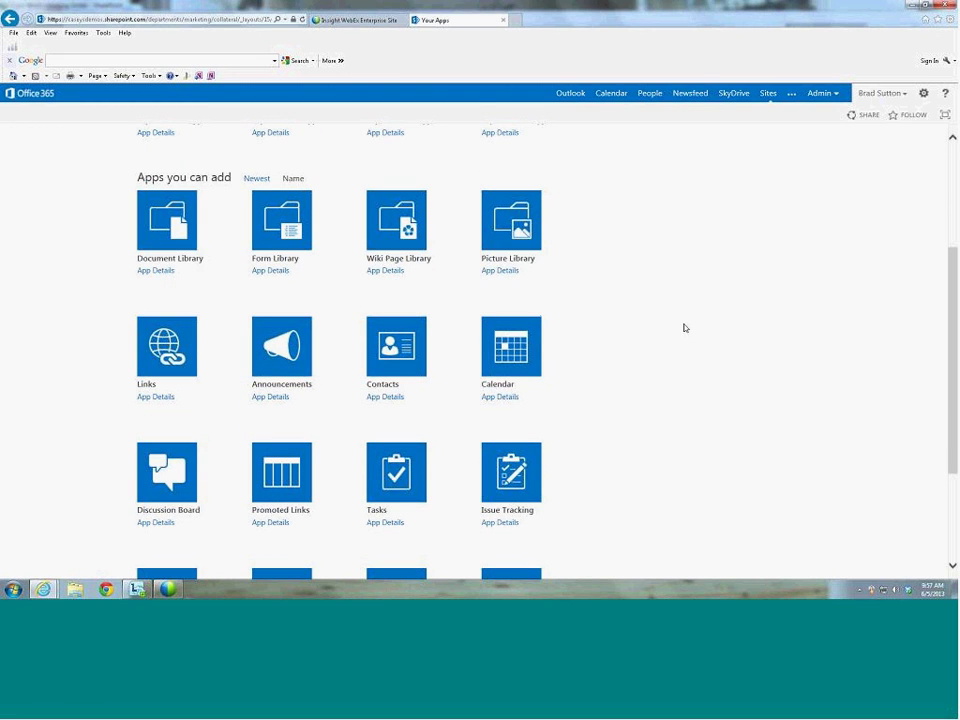
{"action": "scroll", "coordinate": [644, 301], "scroll_direction": "down", "scroll_amount": 2}
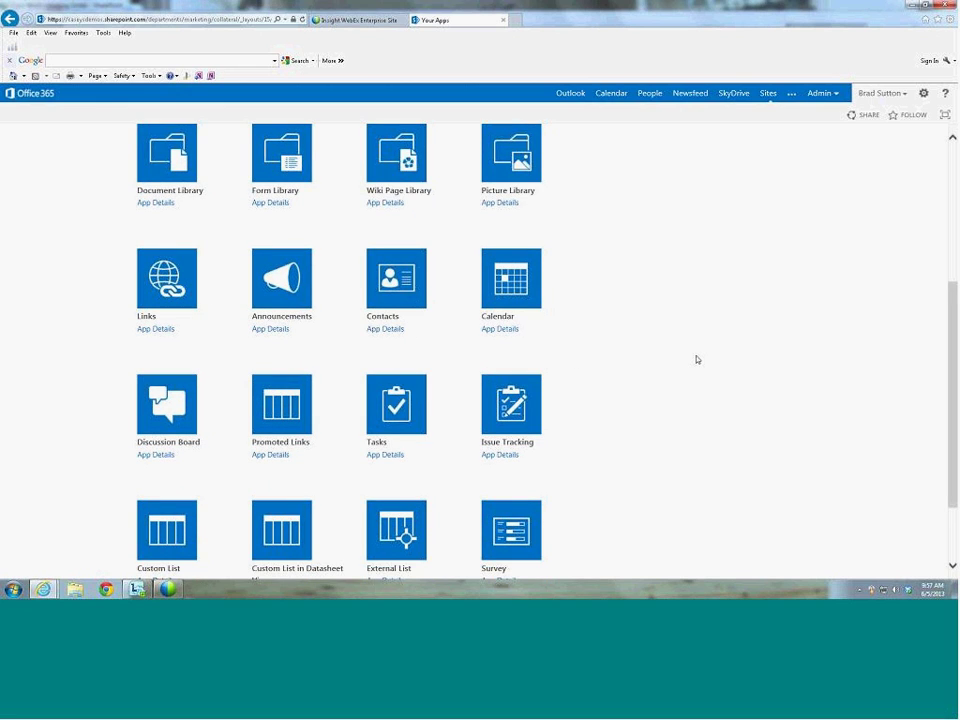
{"action": "scroll", "coordinate": [697, 361], "scroll_direction": "down", "scroll_amount": 2}
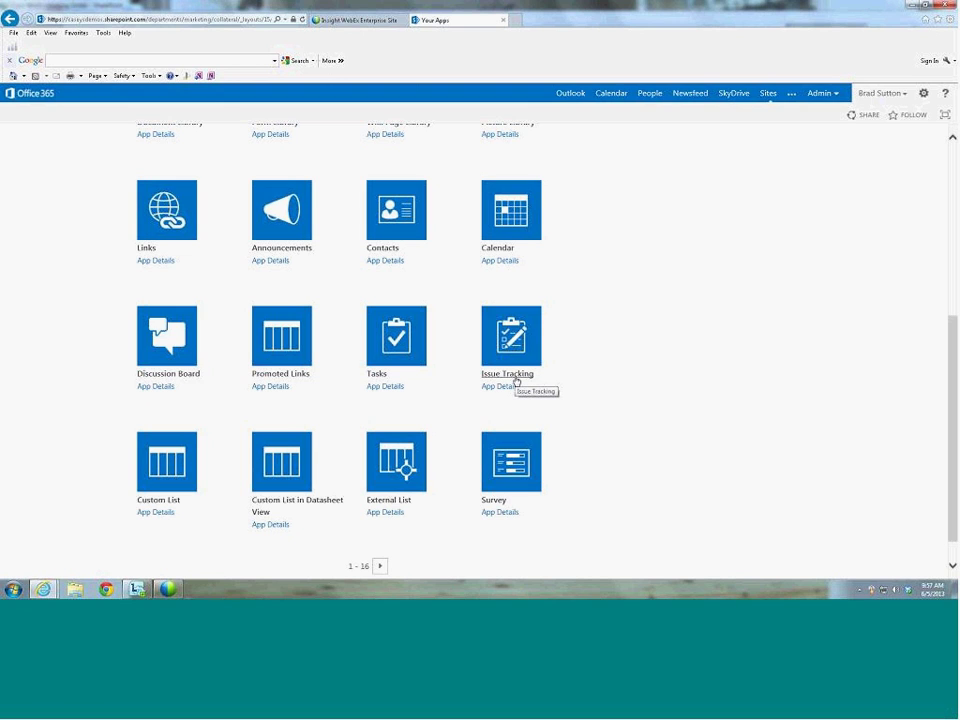
{"action": "scroll", "coordinate": [389, 528], "scroll_direction": "down", "scroll_amount": 1}
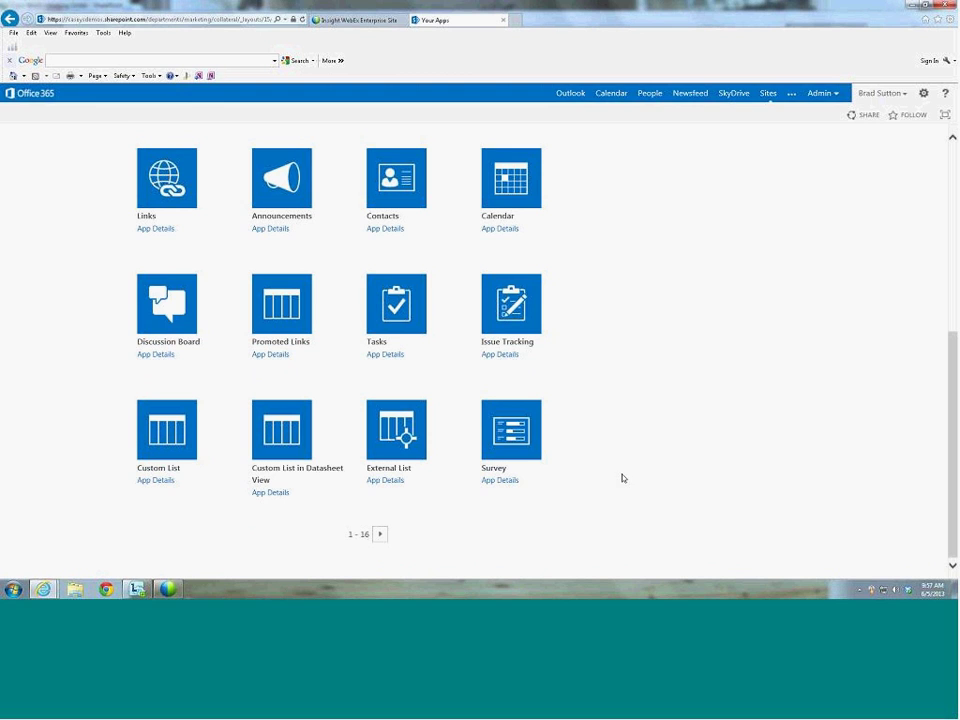
{"action": "scroll", "coordinate": [618, 478], "scroll_direction": "up", "scroll_amount": 1}
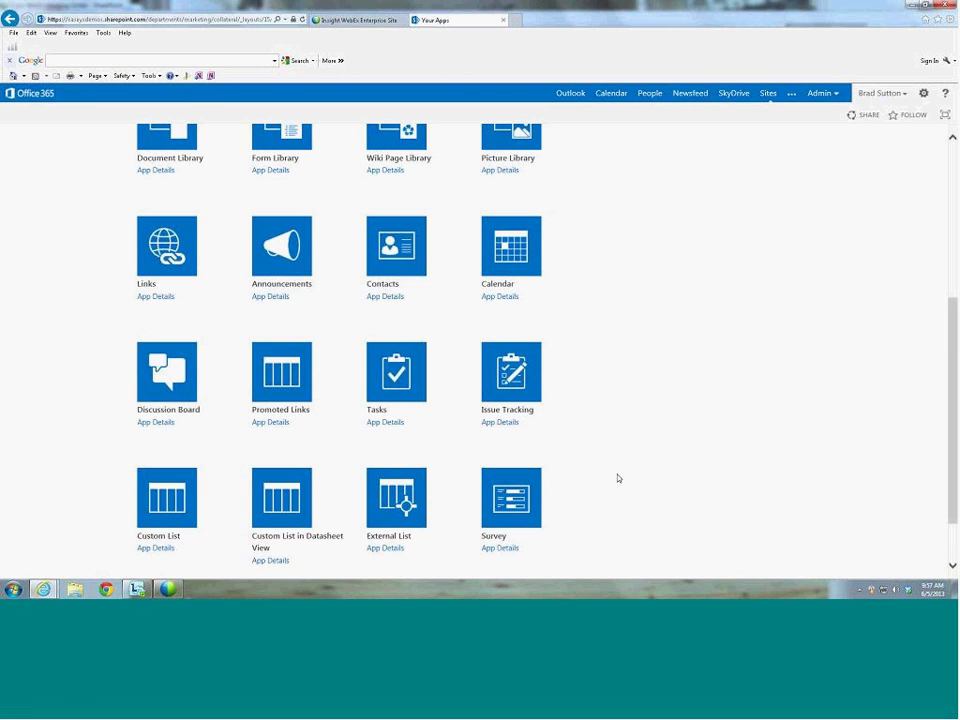
{"action": "scroll", "coordinate": [618, 477], "scroll_direction": "up", "scroll_amount": 3}
{"action": "scroll", "coordinate": [618, 478], "scroll_direction": "up", "scroll_amount": 3}
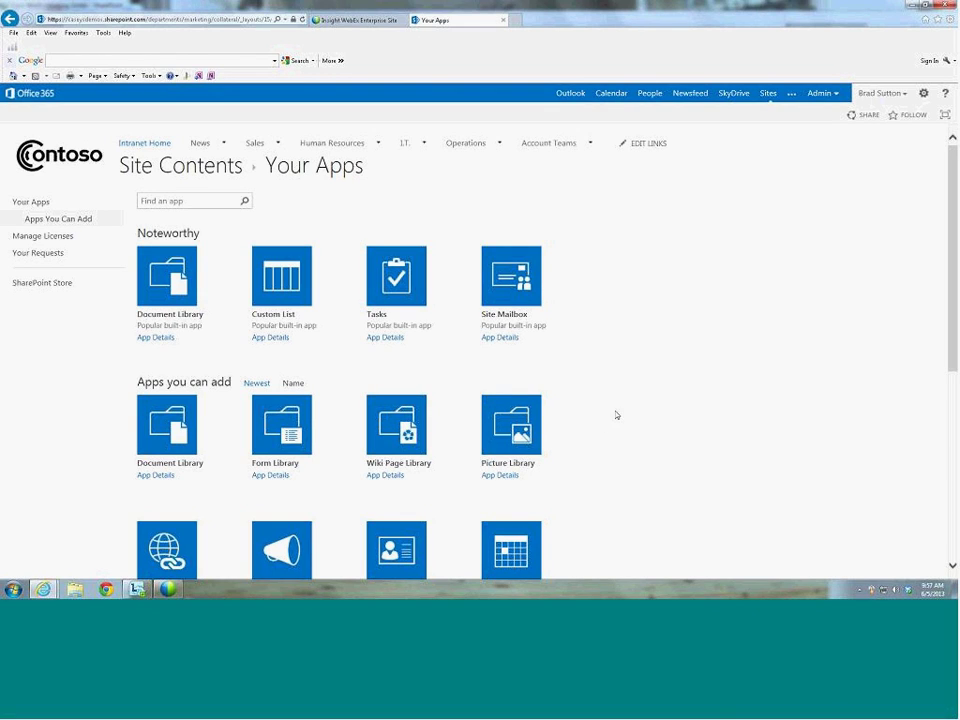
Step: Go to Human Resources and open its Forms and Policies page
{"action": "left_click", "coordinate": [332, 144]}
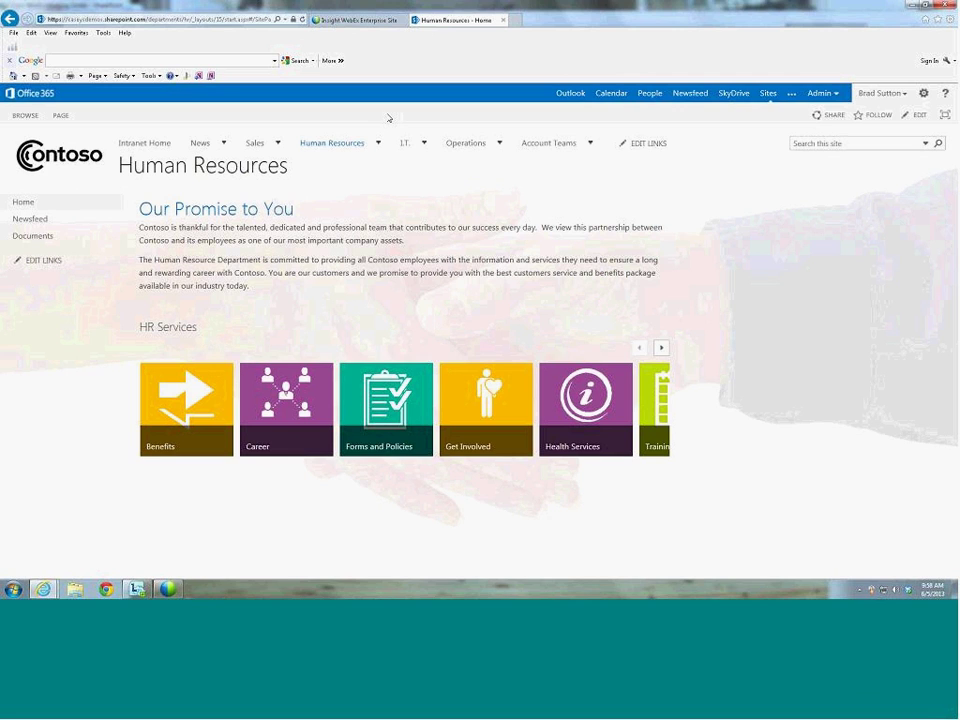
{"action": "left_click", "coordinate": [380, 385]}
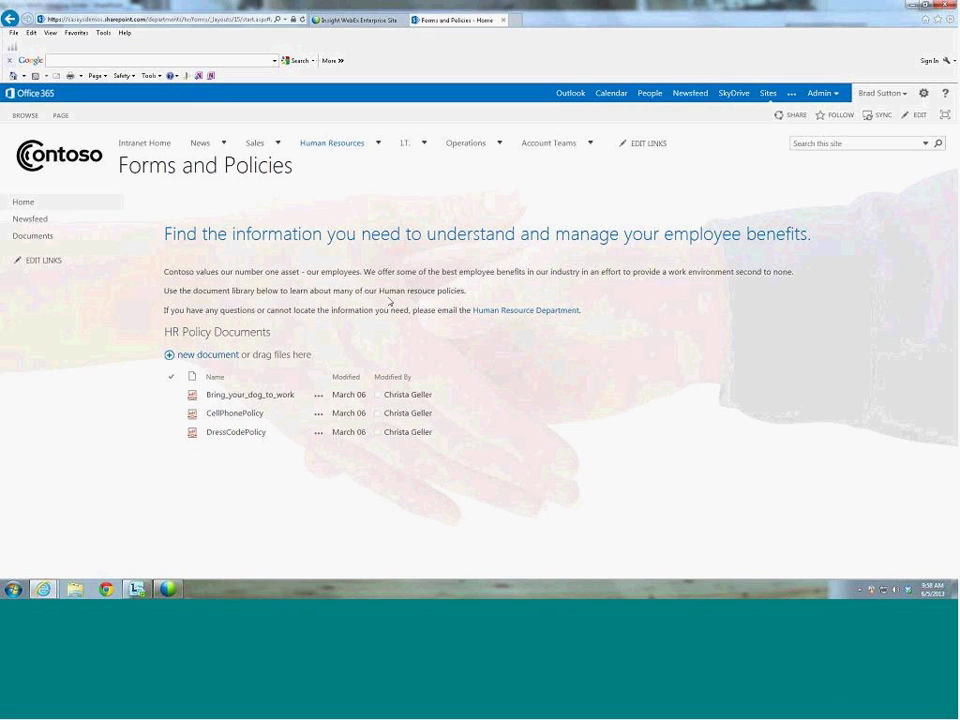
Step: Open the I.T. department site and preview the Operations and Account Teams menus
{"action": "mouse_move", "coordinate": [405, 146]}
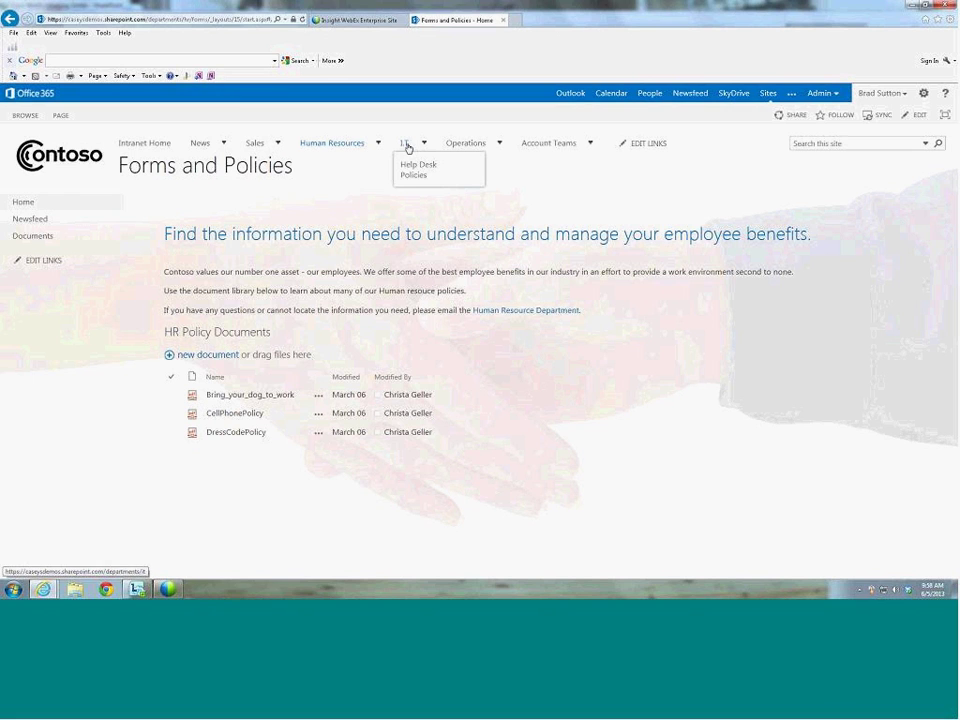
{"action": "left_click", "coordinate": [406, 145]}
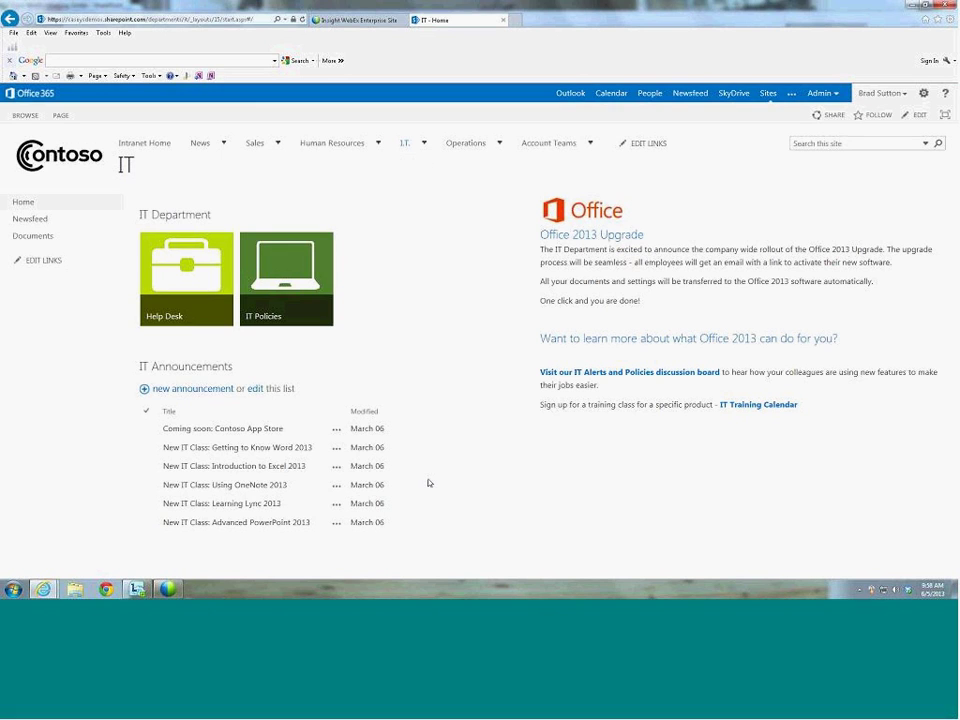
{"action": "mouse_move", "coordinate": [256, 144]}
{"action": "mouse_move", "coordinate": [466, 144]}
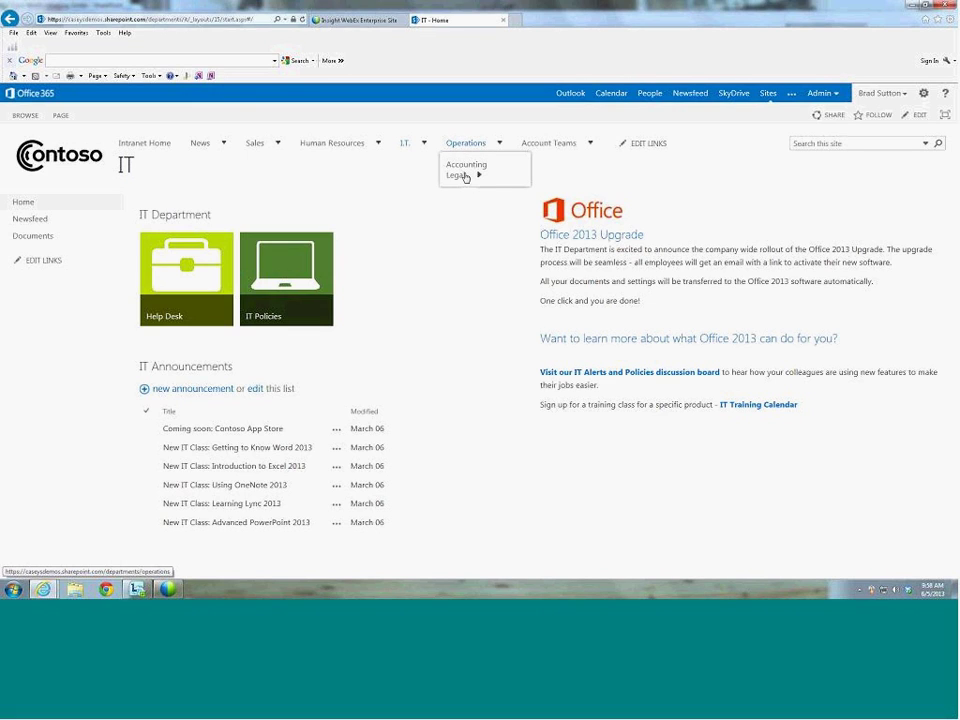
{"action": "mouse_move", "coordinate": [463, 178]}
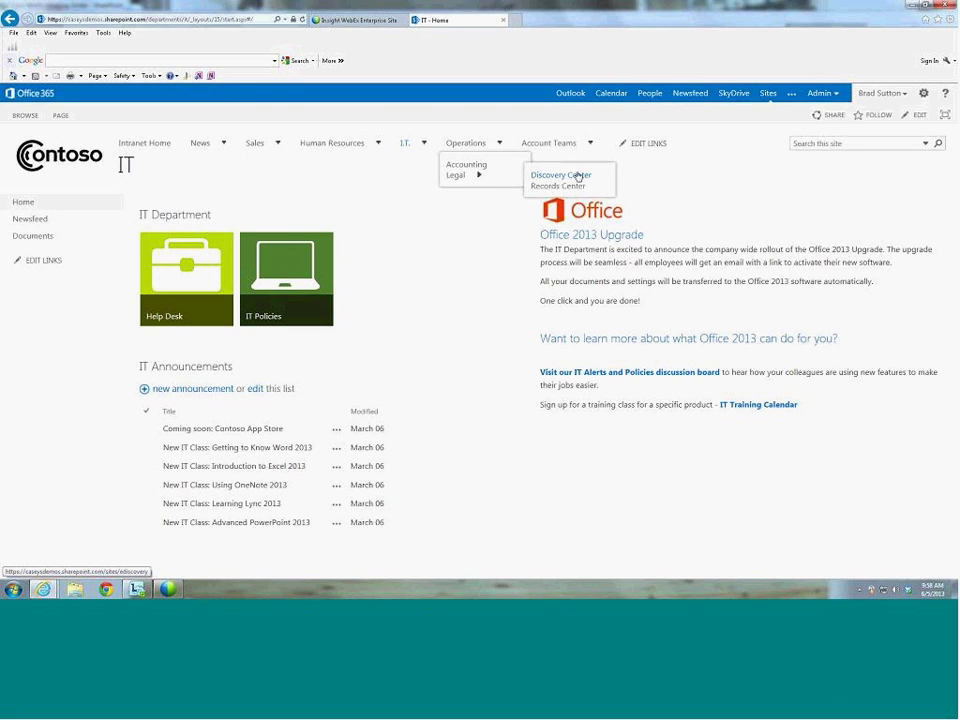
Step: Choose Americas from the Account Teams menu to view its eight partner company tiles
{"action": "mouse_move", "coordinate": [587, 144]}
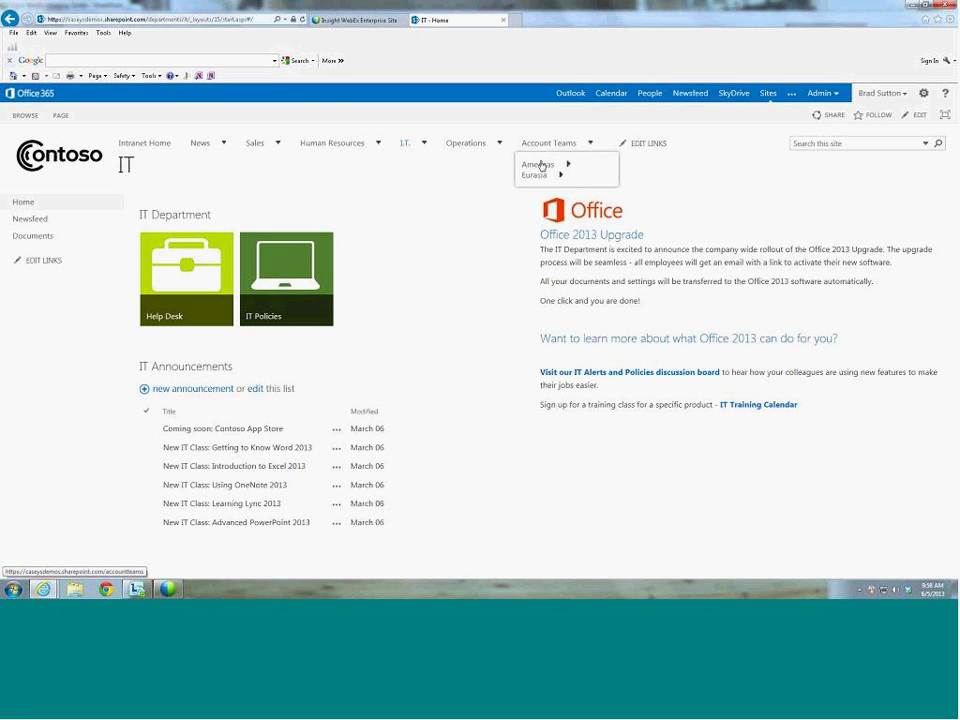
{"action": "mouse_move", "coordinate": [538, 168]}
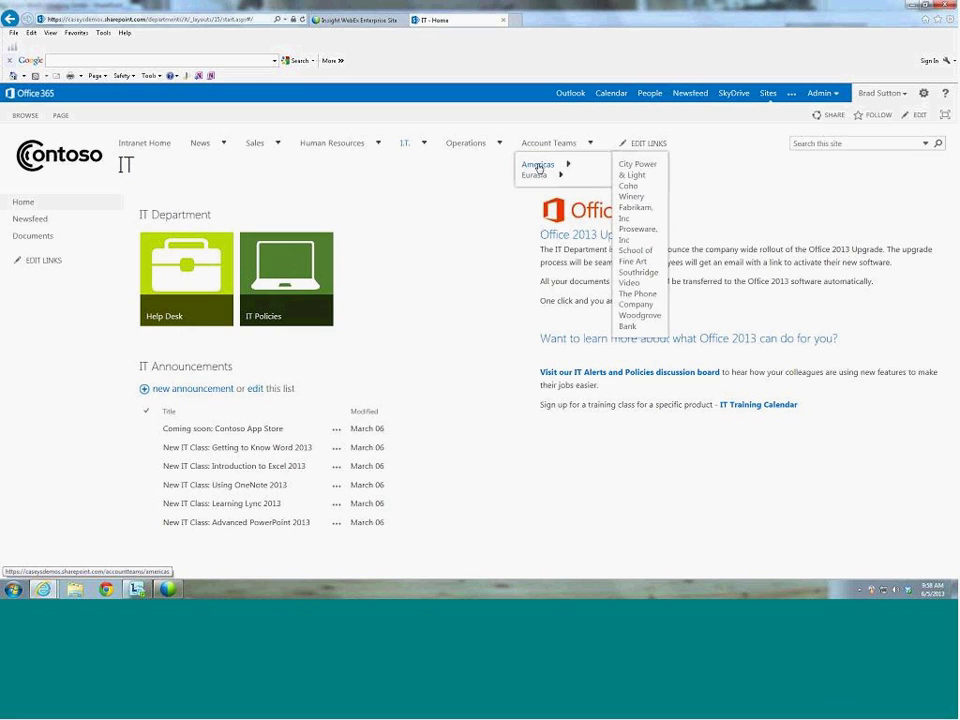
{"action": "left_click", "coordinate": [538, 165]}
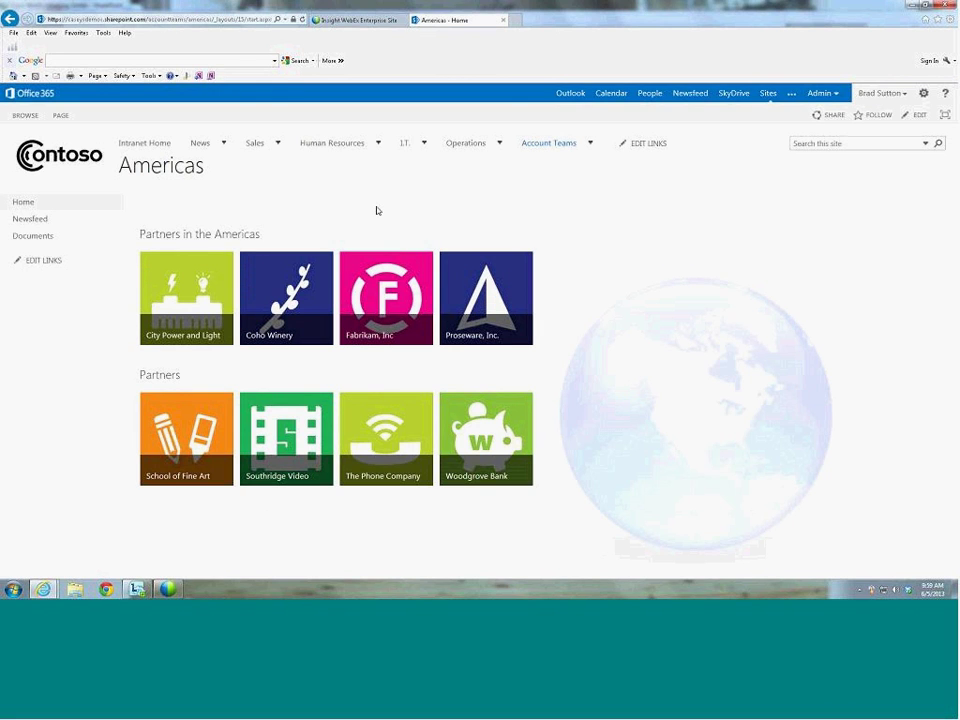
Step: Open the City Power and Light tile and browse its category tiles and invoice documents
{"action": "left_click", "coordinate": [204, 294]}
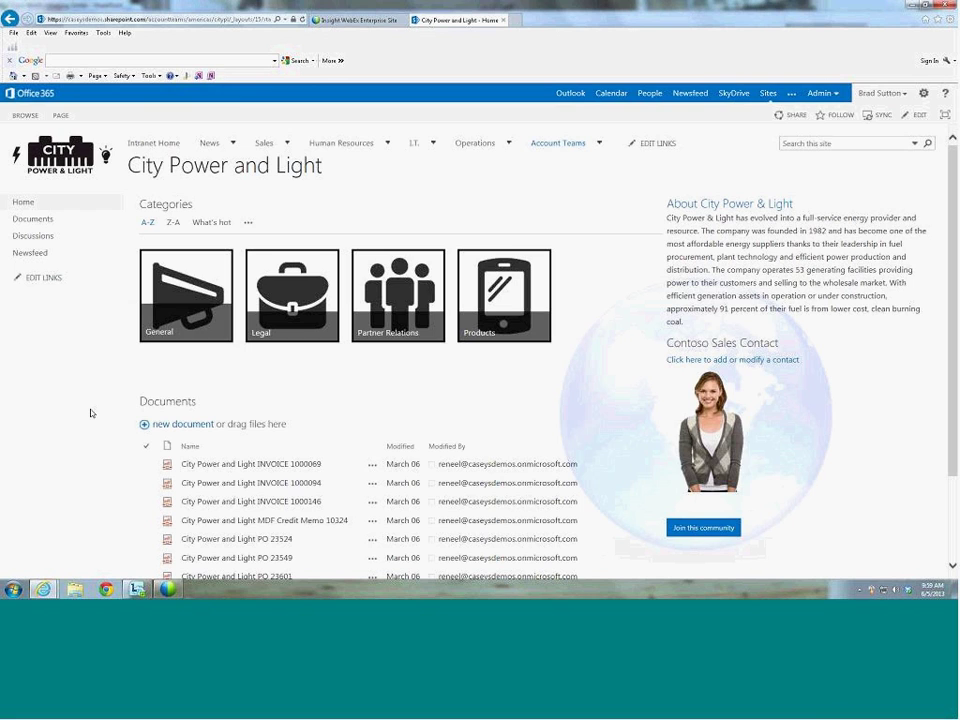
{"action": "scroll", "coordinate": [90, 411], "scroll_direction": "down", "scroll_amount": 3}
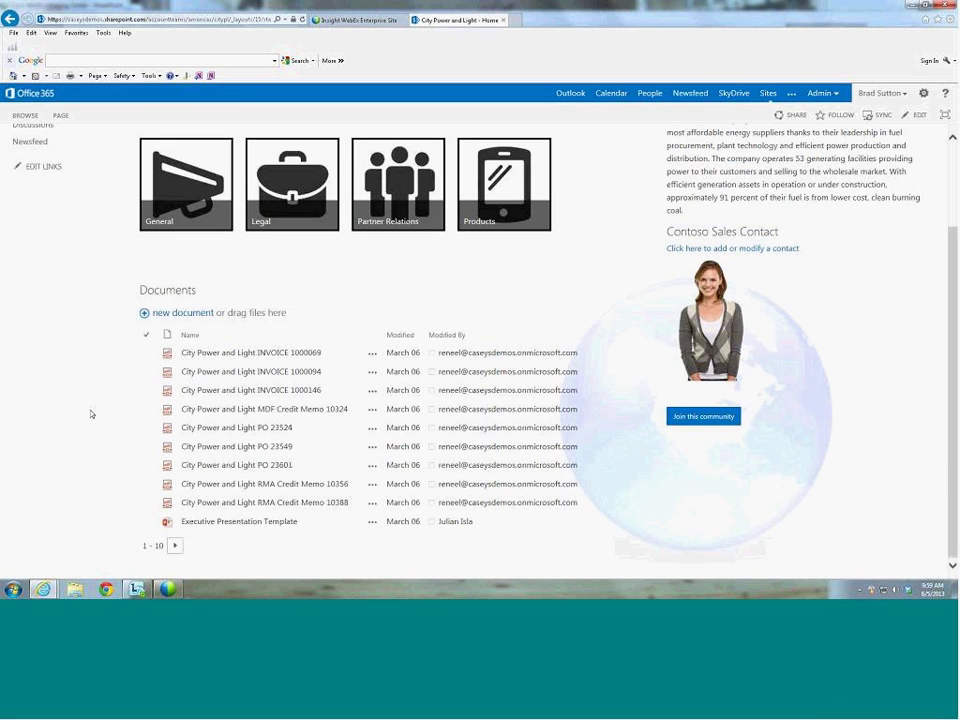
{"action": "scroll", "coordinate": [90, 413], "scroll_direction": "up", "scroll_amount": 3}
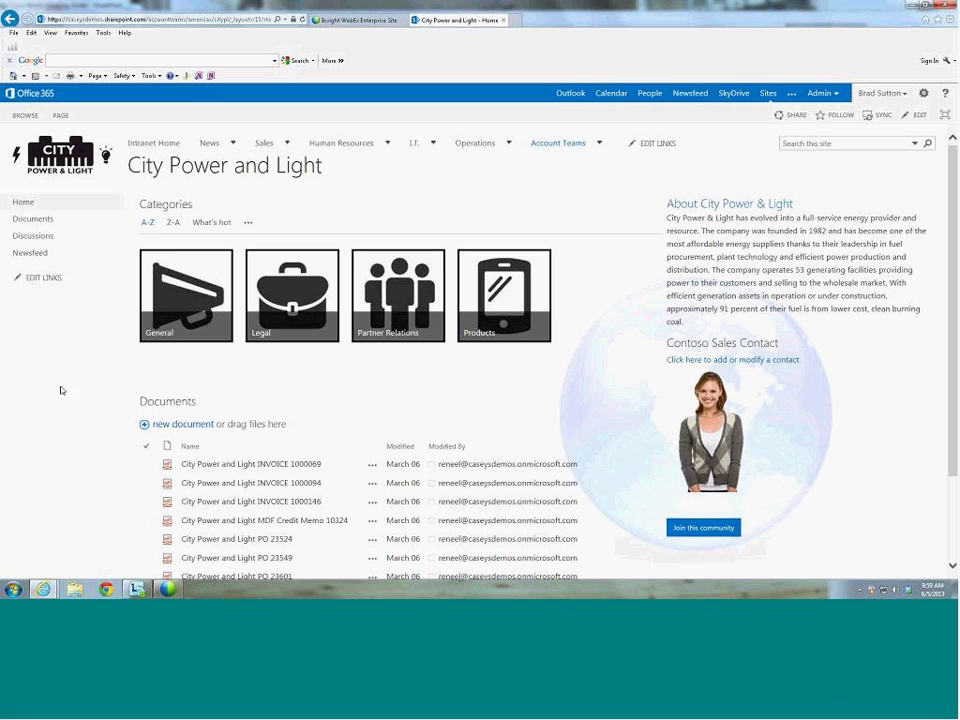
Step: Go back to the Contoso Intranet home page via Intranet Home
{"action": "left_click", "coordinate": [155, 147]}
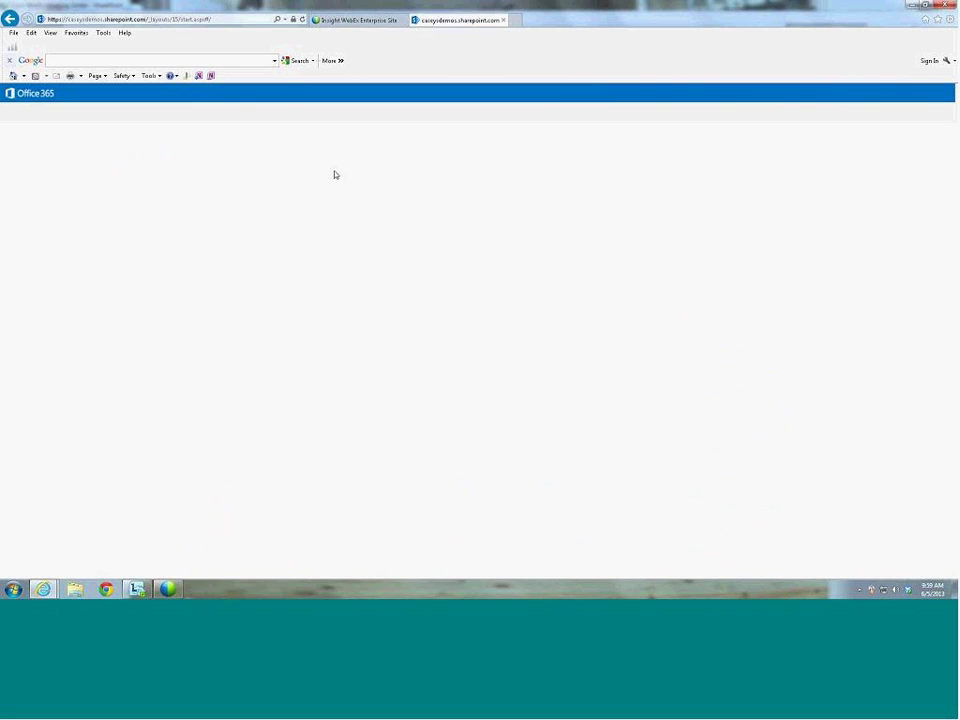